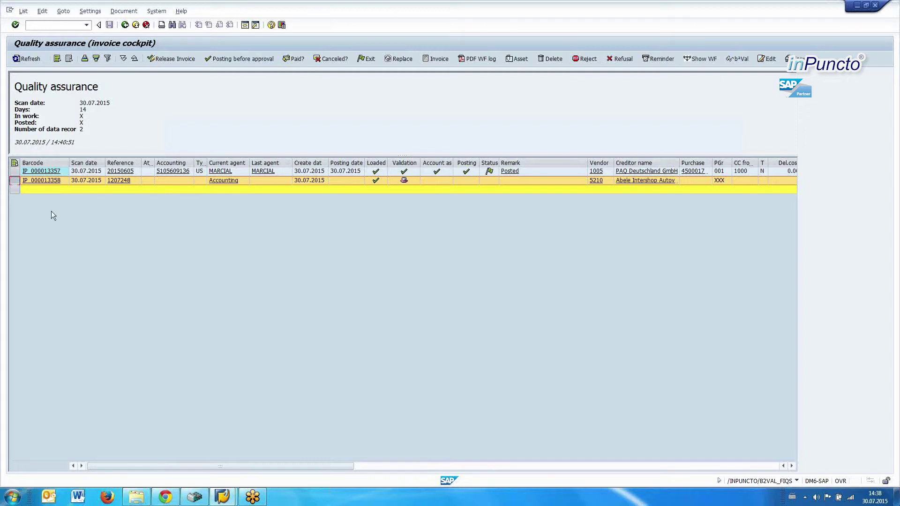
Step: Open invoice IP_000013358 from the cockpit and allocate its basic price item to Cost Center 3200
click(43, 181)
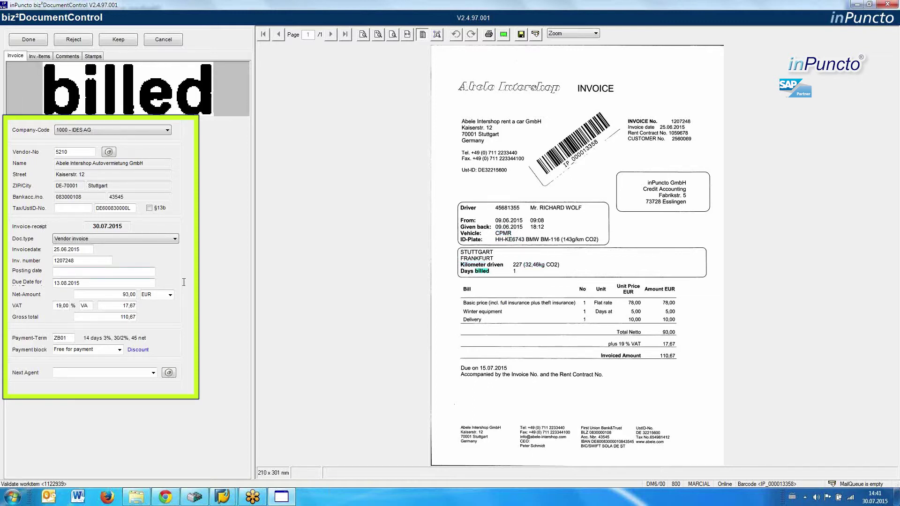
click(40, 56)
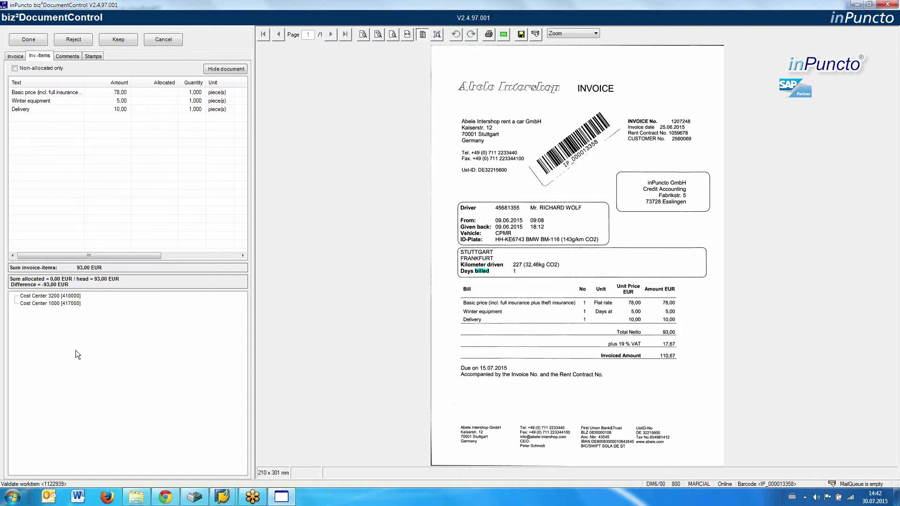
click(38, 298)
click(42, 303)
click(41, 297)
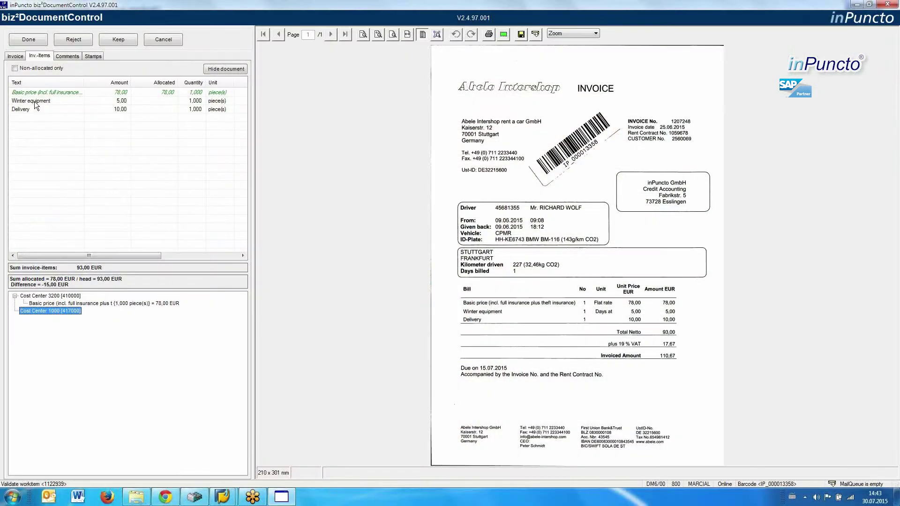
Step: Allocate the Winter equipment and Delivery invoice items together to Cost Center 1000
click(35, 101)
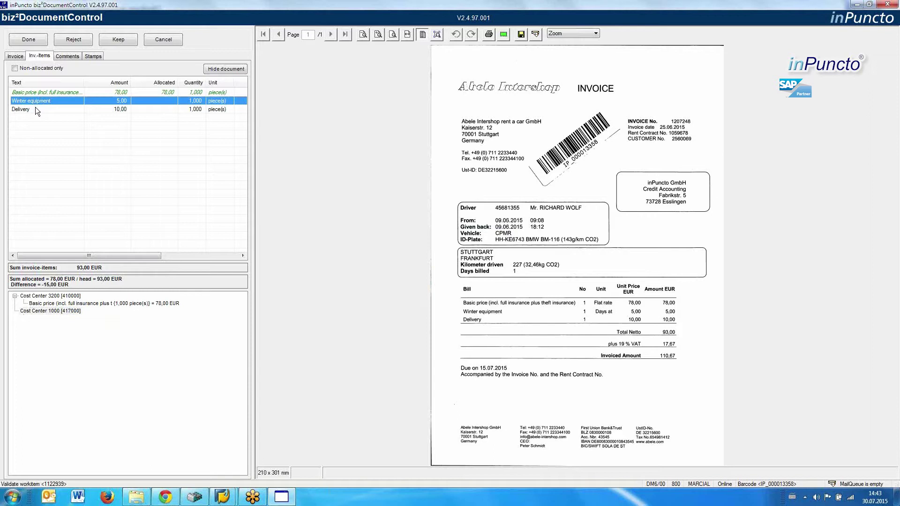
shift+click(35, 107)
drag(36, 103, 52, 311)
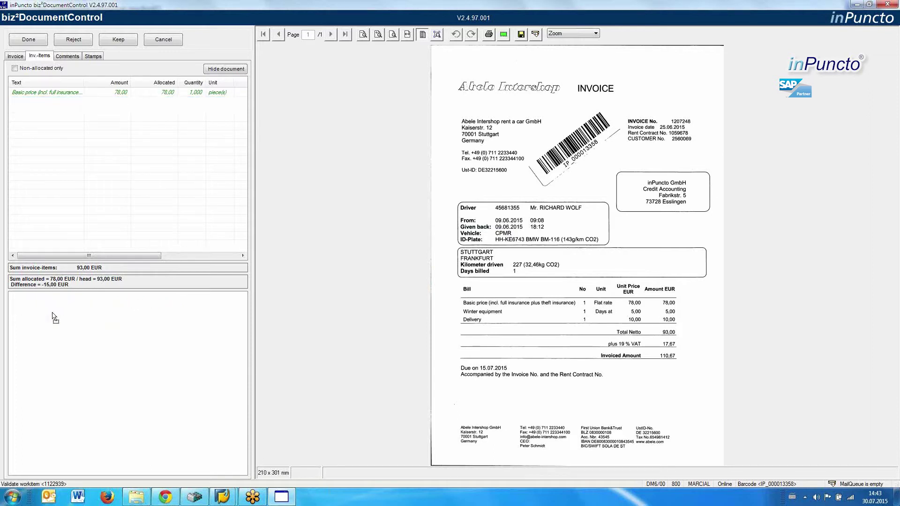
Step: Add the comment "ok?" to the invoice and set the first Accounting release stamp
click(64, 57)
click(84, 112)
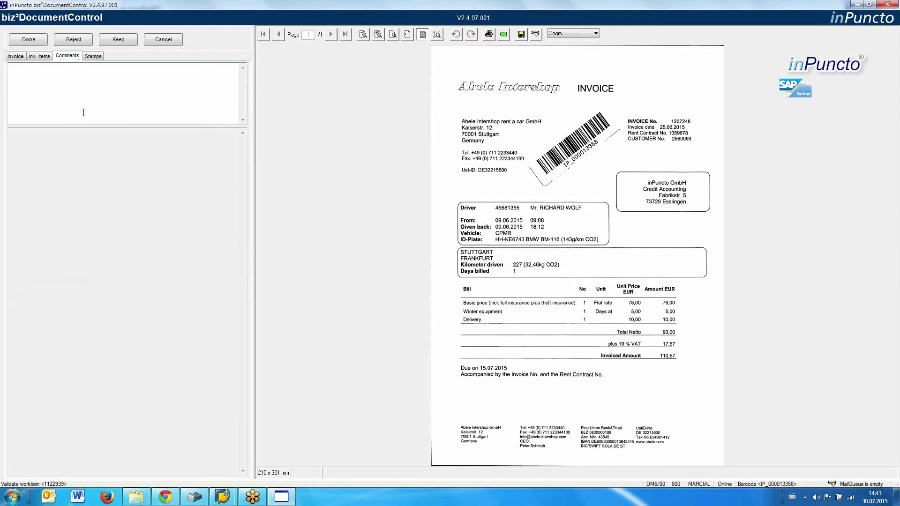
text(ok?)
click(92, 56)
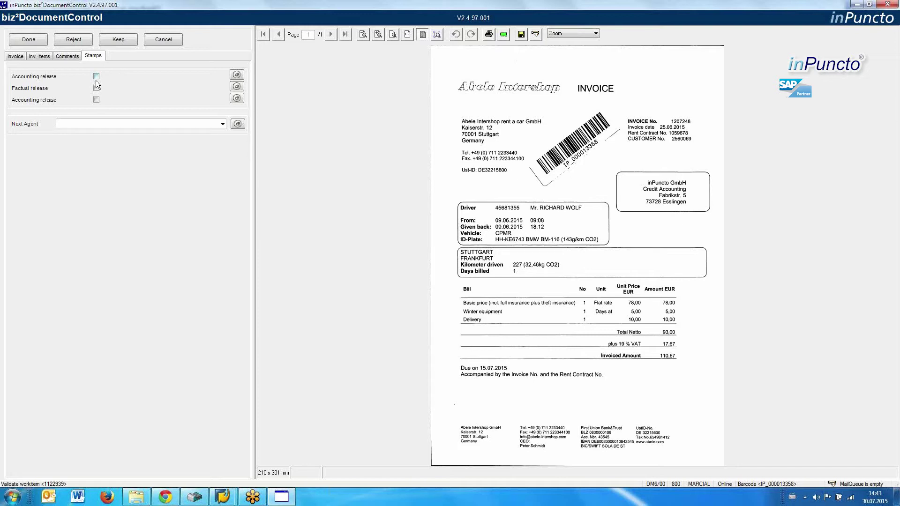
click(96, 76)
Step: Assign the agent's external-user account (Ex-User) as next agent and complete the validation work item
click(223, 124)
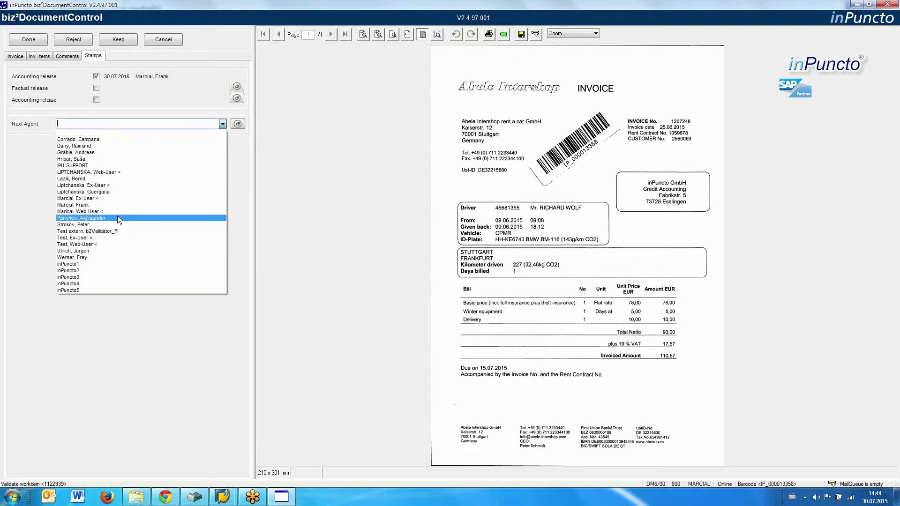
click(109, 200)
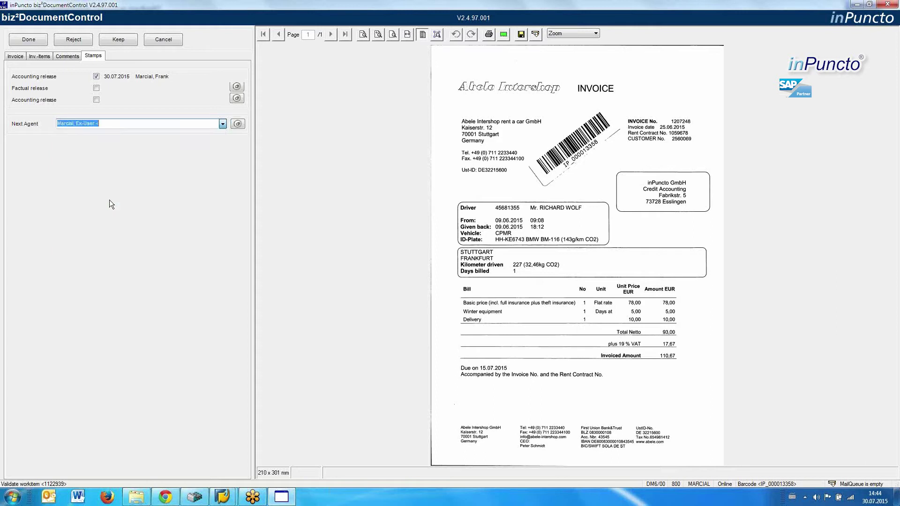
click(28, 42)
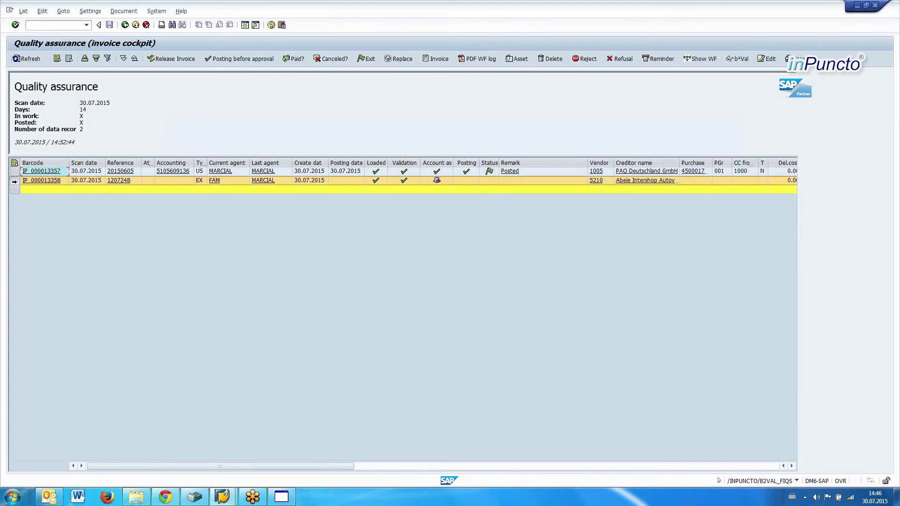
Step: Switch to Outlook and open the b2v attachment of the approval e-mail for invoice IP_000013358
click(14, 182)
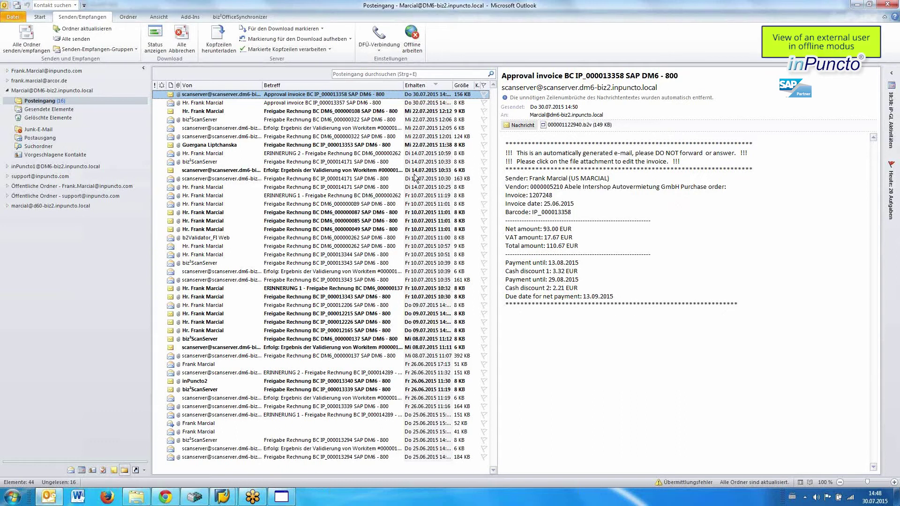
double_click(575, 126)
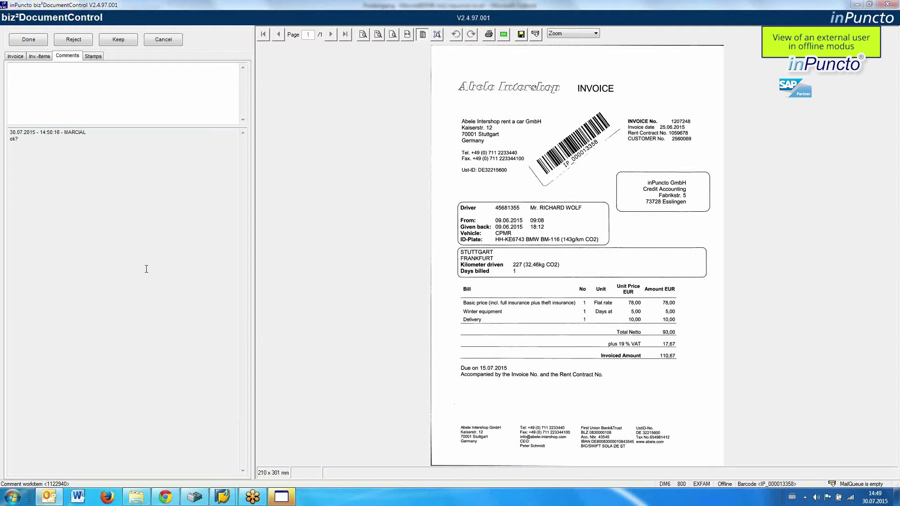
click(96, 91)
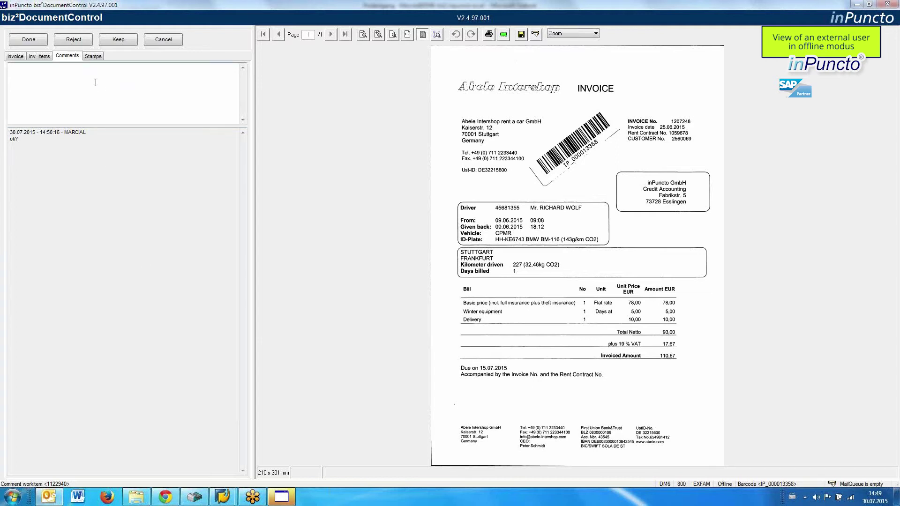
Step: Delete the Delivery item's allocation to Cost Center 1000 and allocate the item to Cost Center 3200 instead
click(40, 57)
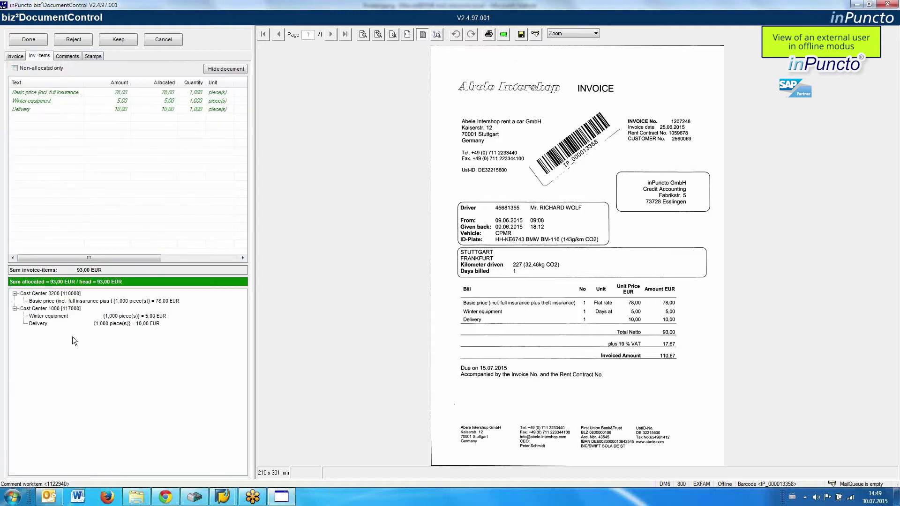
click(50, 324)
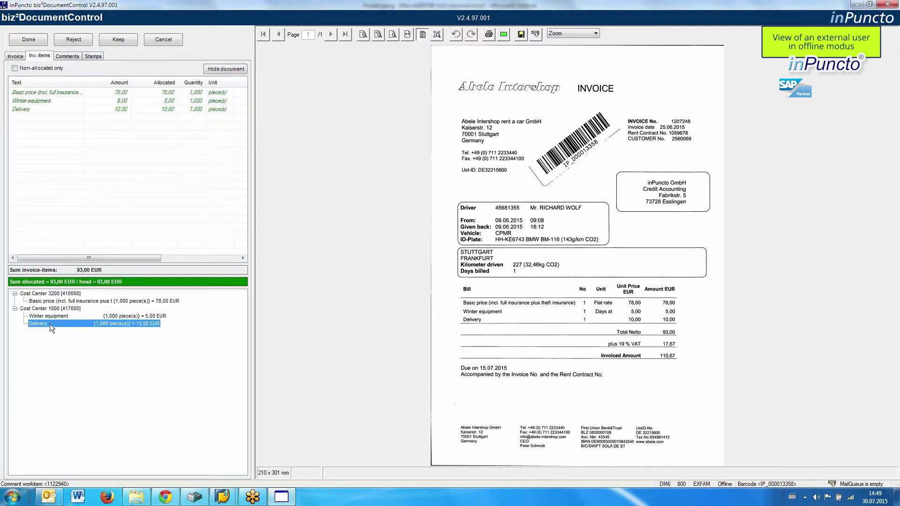
right_click(50, 324)
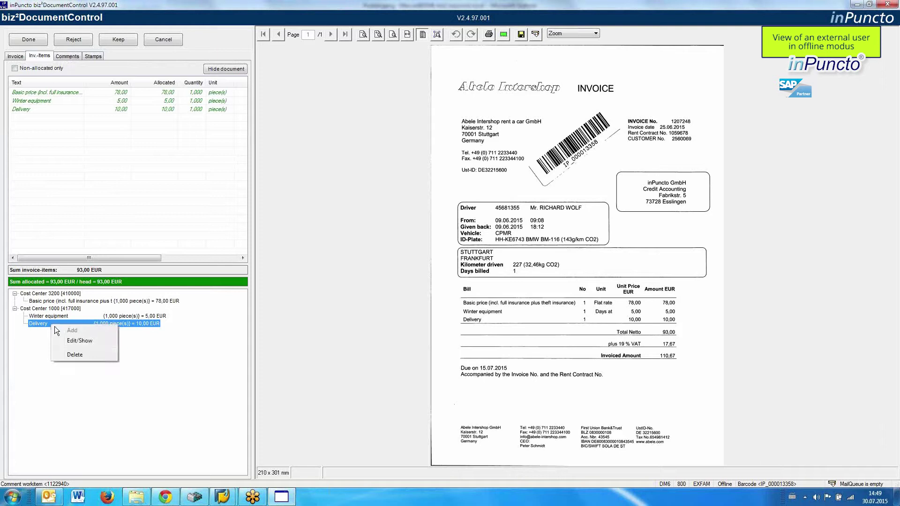
click(81, 353)
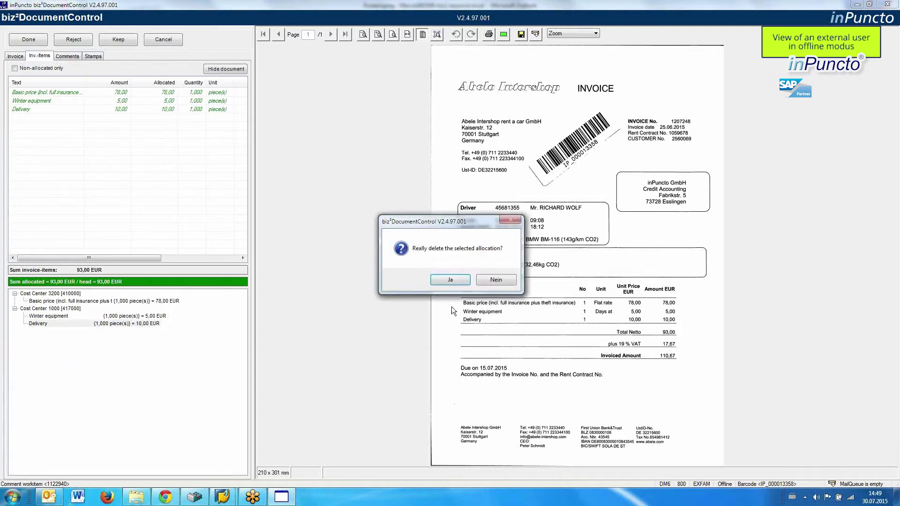
click(453, 277)
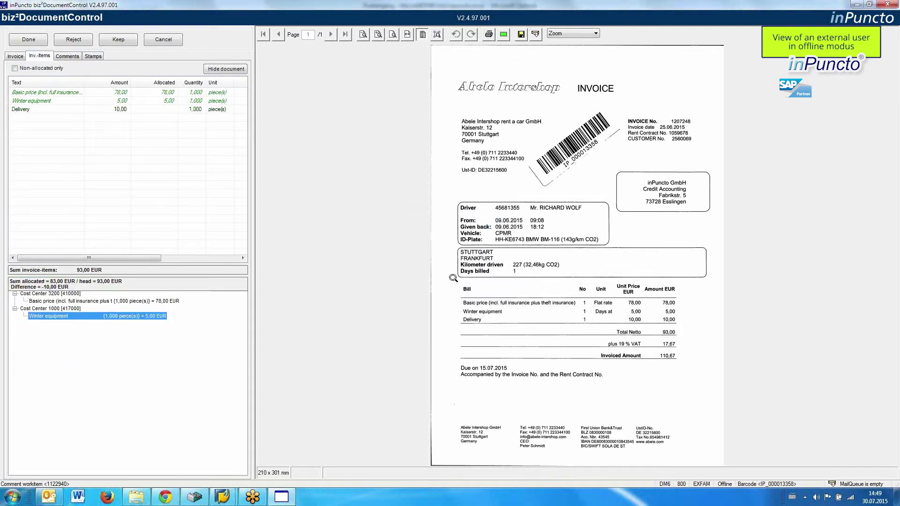
click(22, 109)
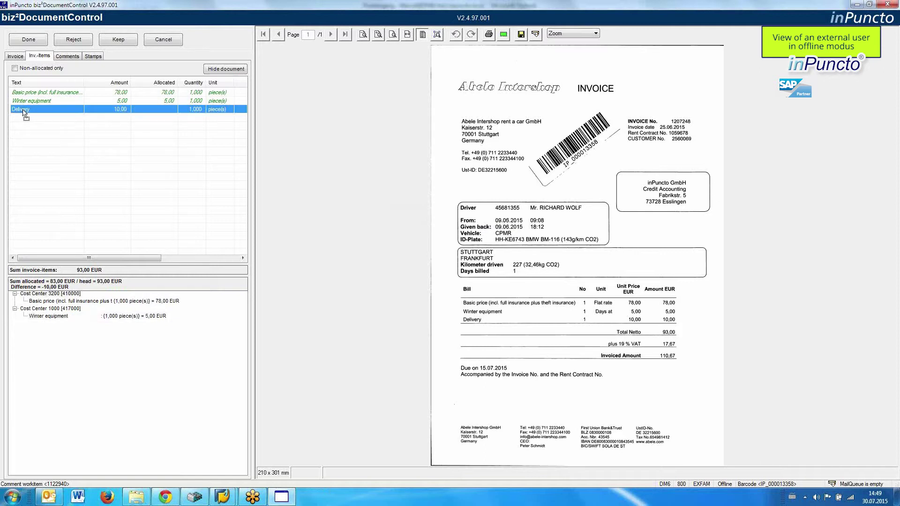
double_click(23, 109)
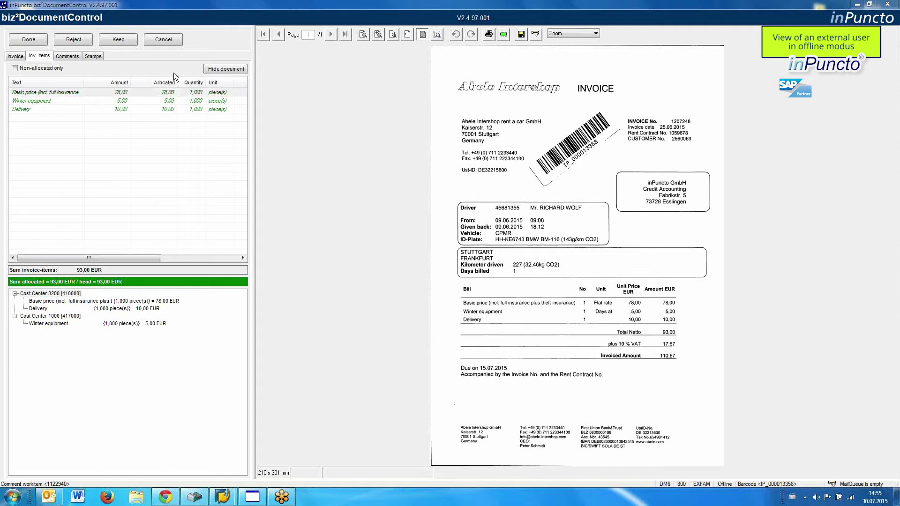
Step: Add the comment "Every things ok" to the invoice and set the Factual release stamp
click(74, 56)
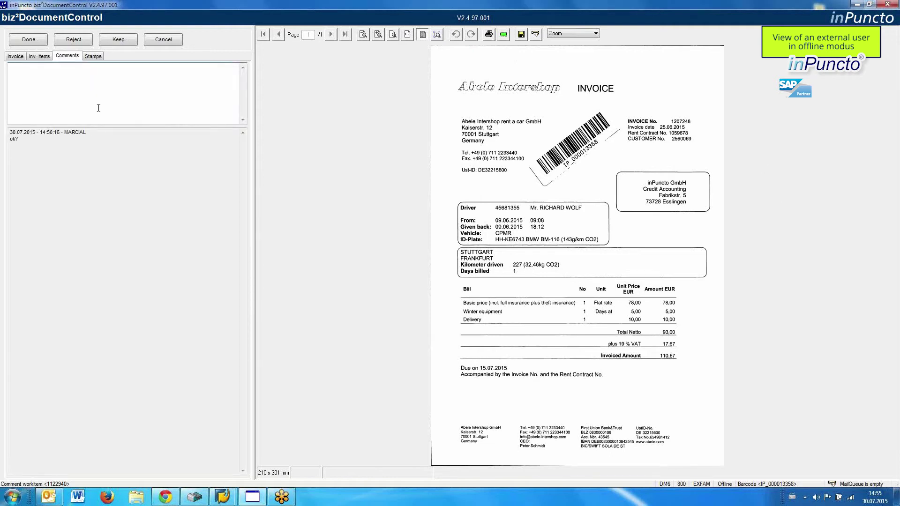
text(Every thing so)
click(93, 56)
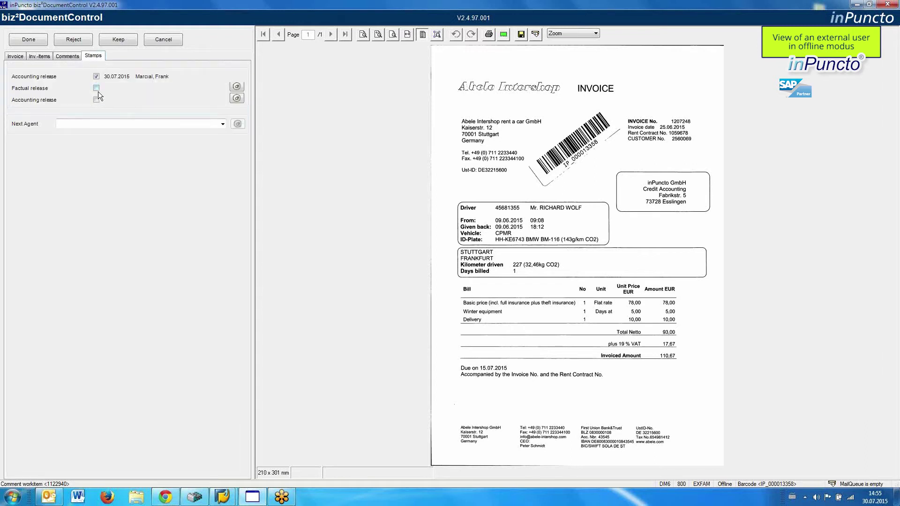
click(97, 88)
Step: Return the invoice to the original agent's internal account as next agent and complete the external work item
click(222, 124)
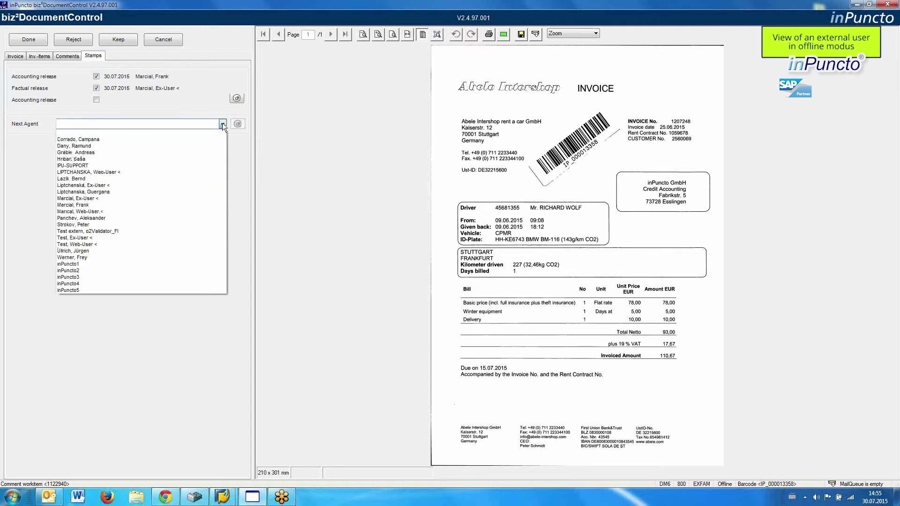
click(104, 205)
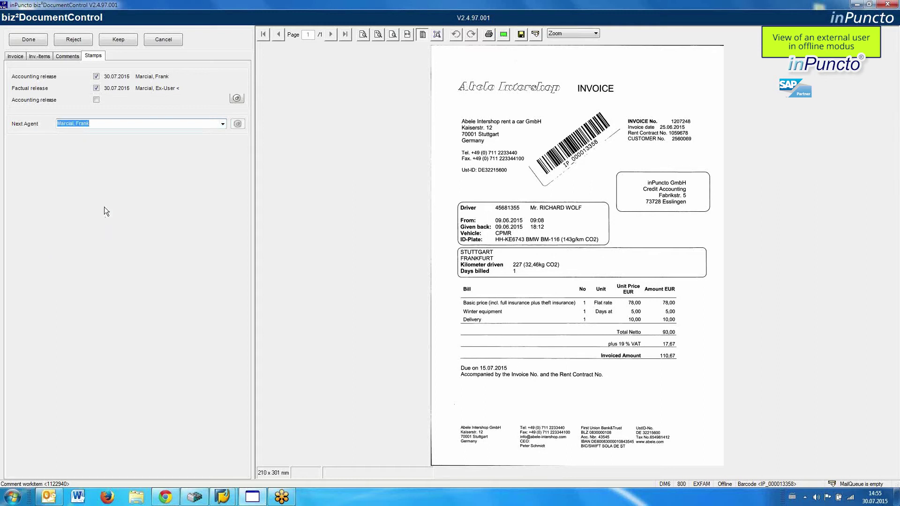
click(29, 40)
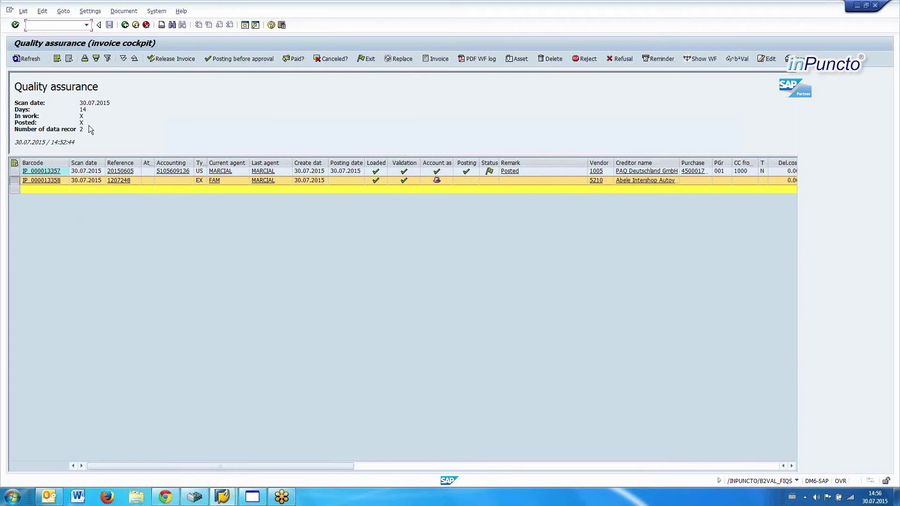
Step: Refresh the SAP invoice cockpit, open invoice IP_000013358 and review its release stamps and comments
click(33, 60)
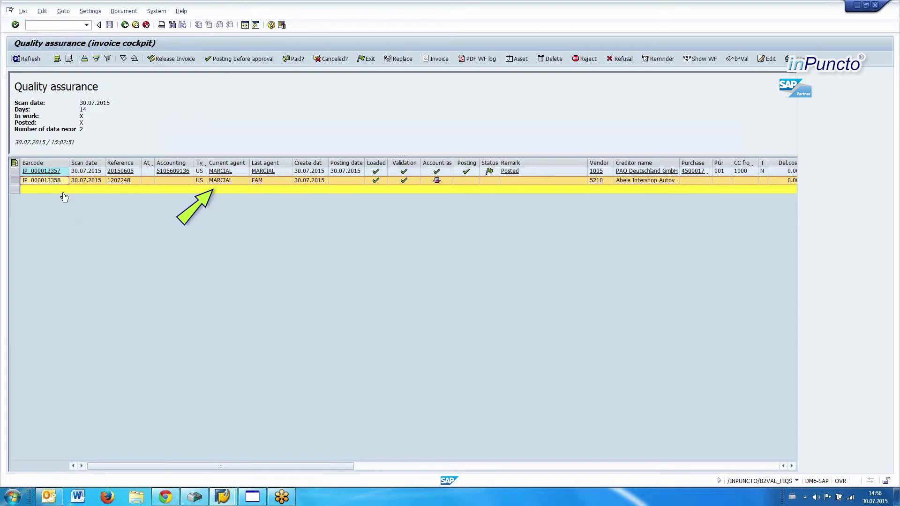
click(47, 181)
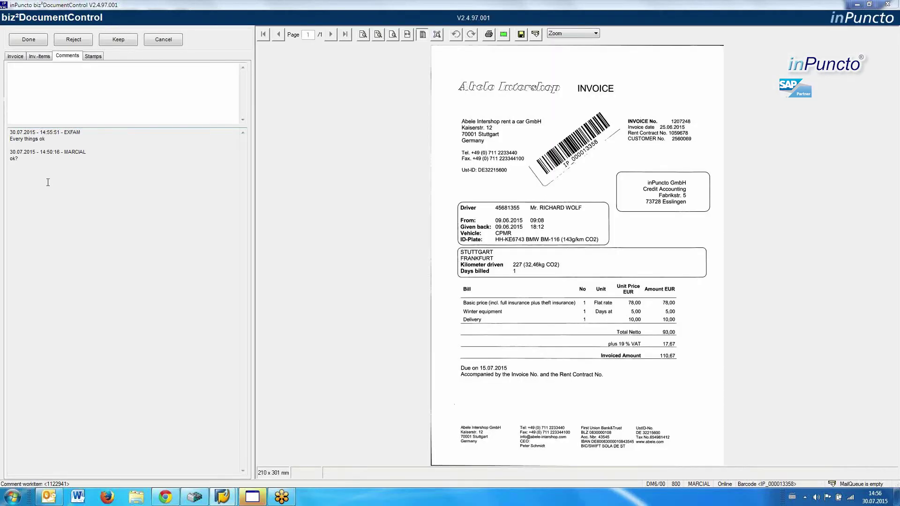
click(94, 56)
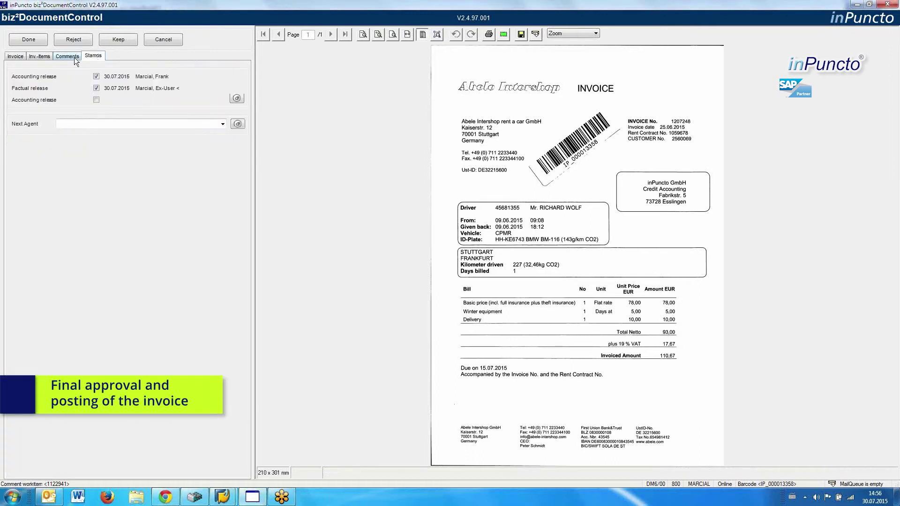
click(74, 57)
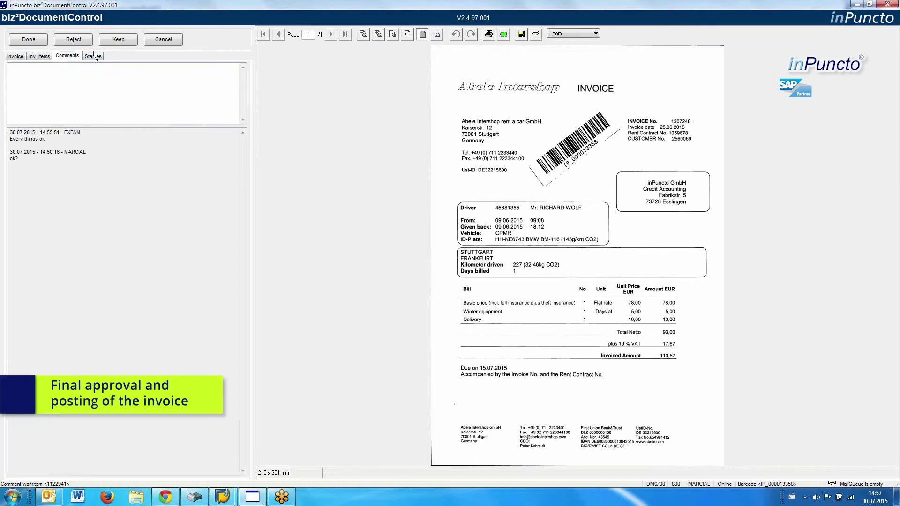
Step: Set the final Accounting release stamp on the invoice and complete the work item
click(94, 58)
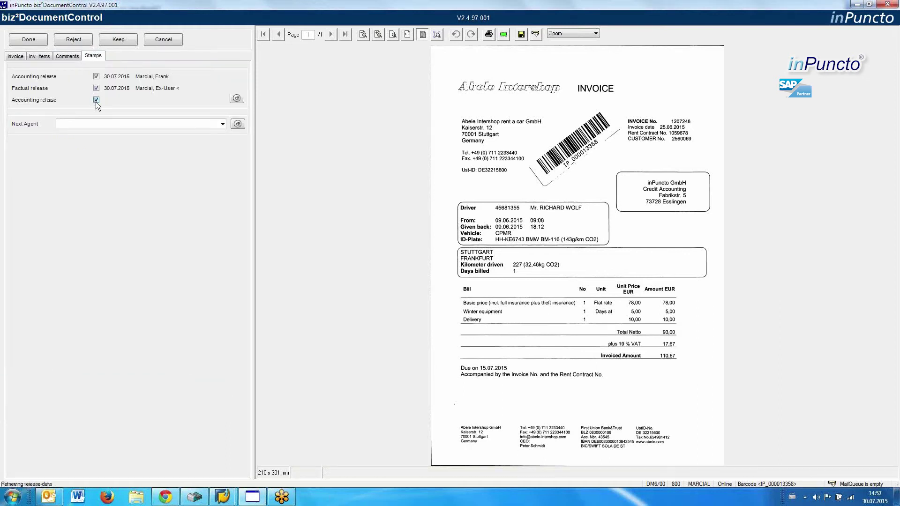
click(96, 101)
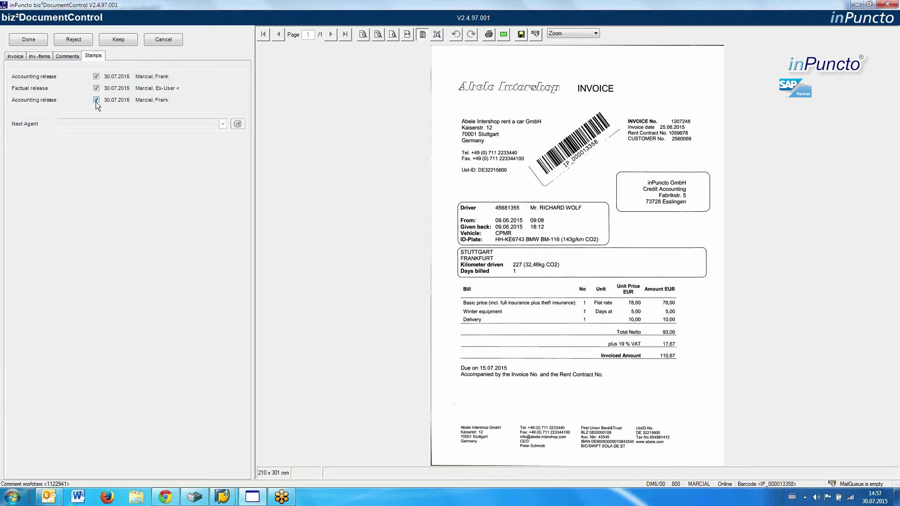
click(39, 41)
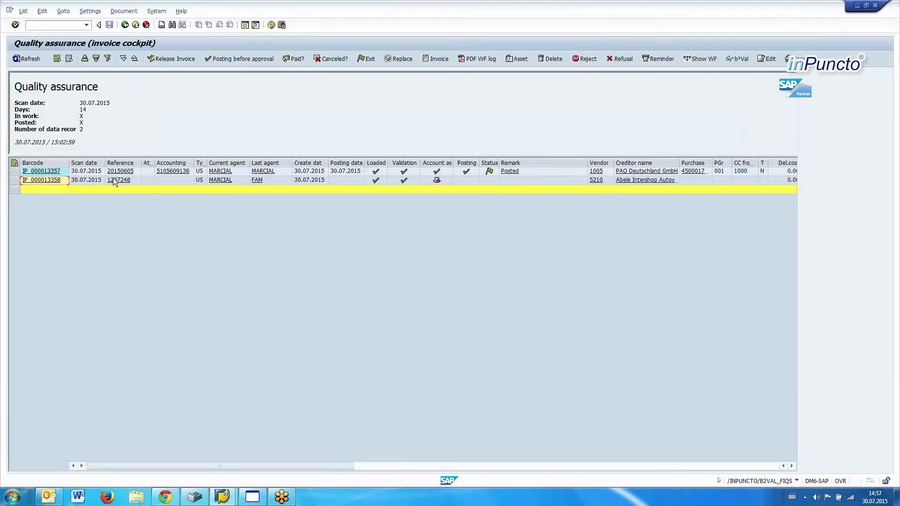
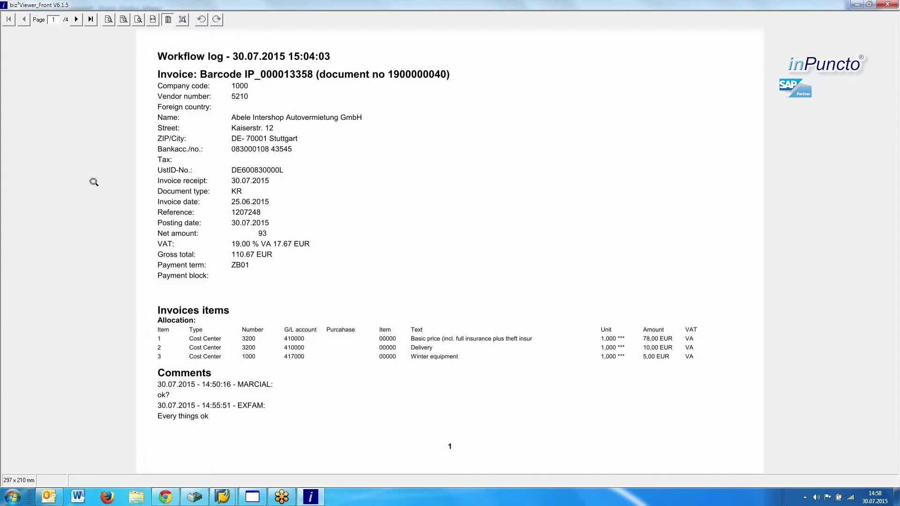
Step: Examine pages 2 and 3 of the workflow log, comparing previous and changed allocation data and stamps
click(76, 19)
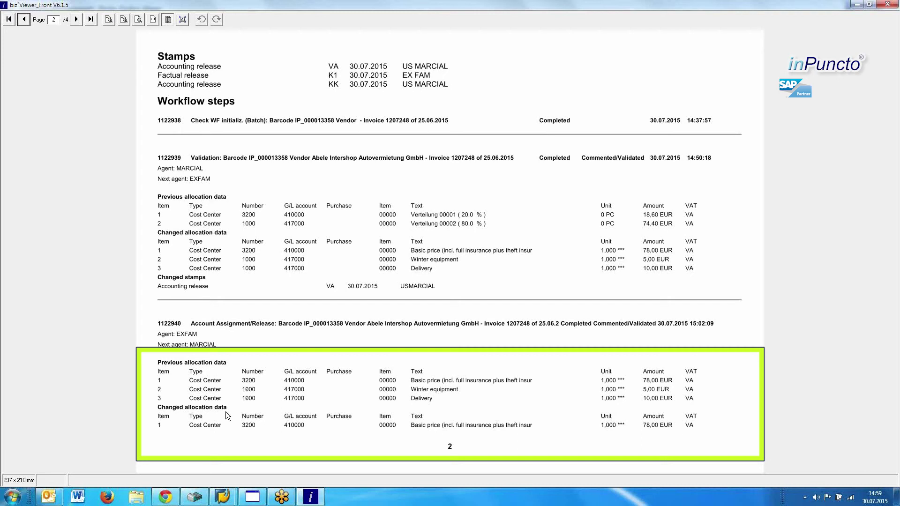
click(76, 19)
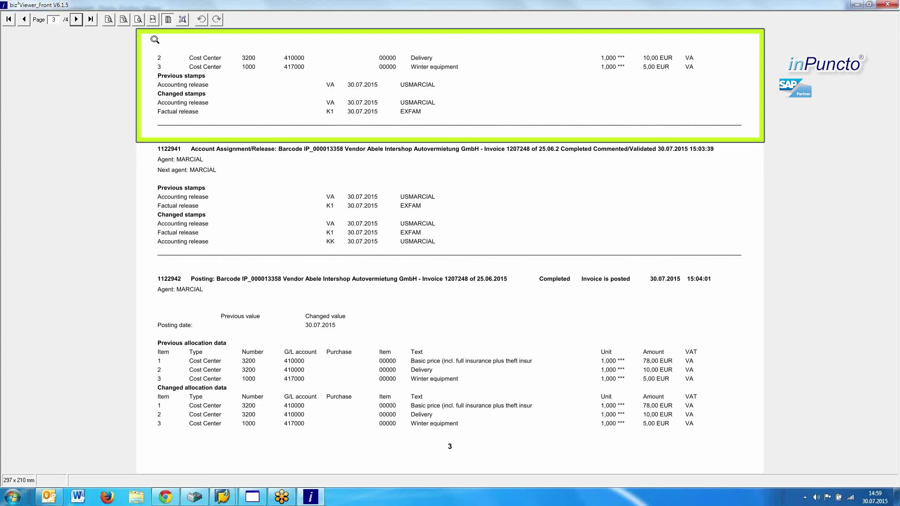
click(23, 19)
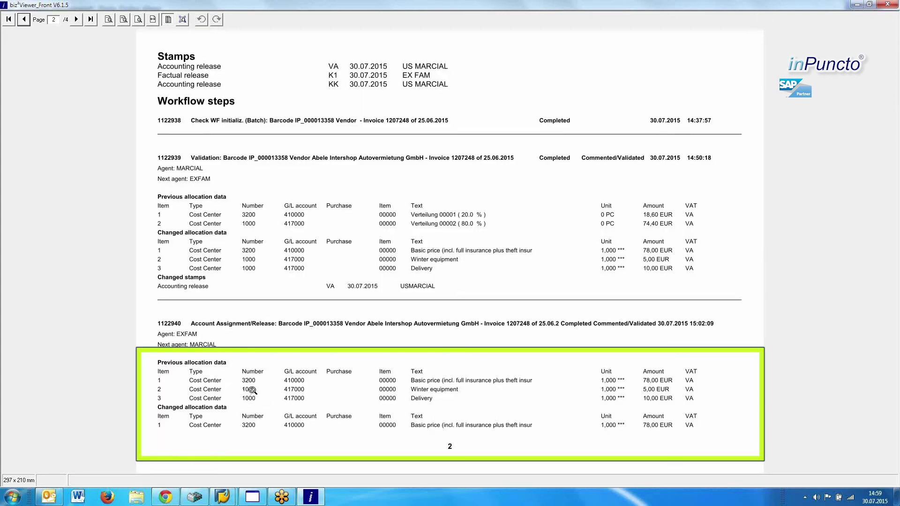
click(77, 20)
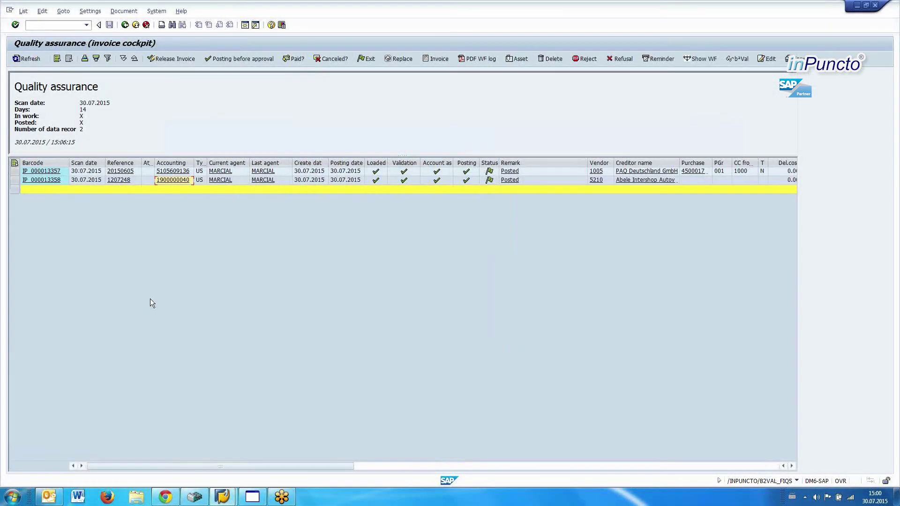
Step: Open the accounting document posted for invoice IP_000013358 and start scanning an attachment as Incoming invoice w/o verification
click(168, 179)
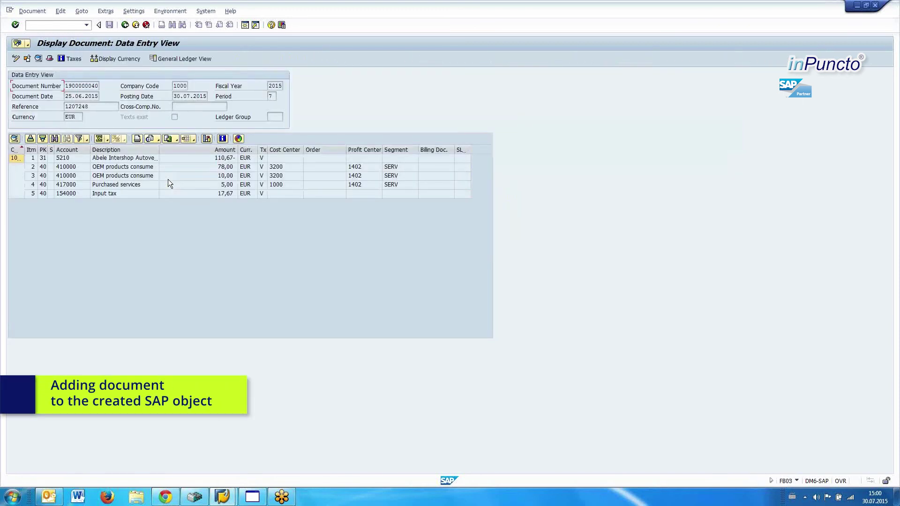
click(28, 46)
mouse_move(47, 96)
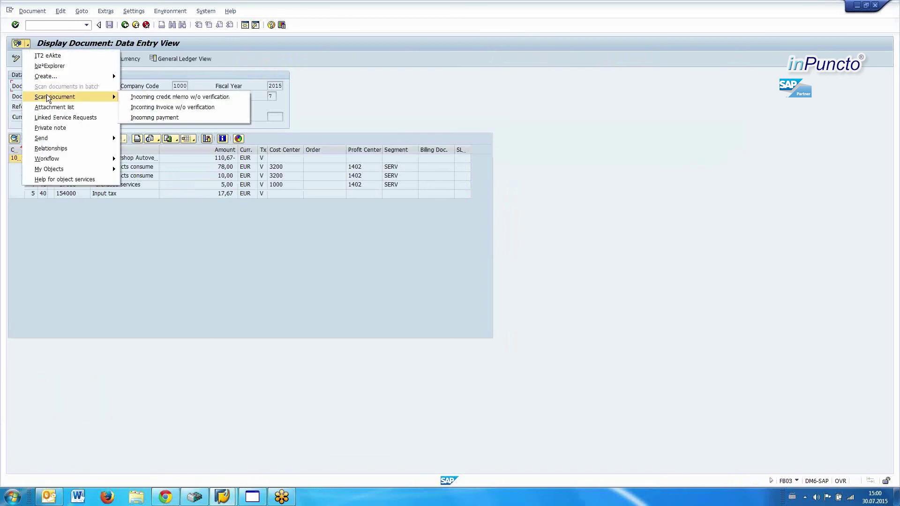
click(147, 106)
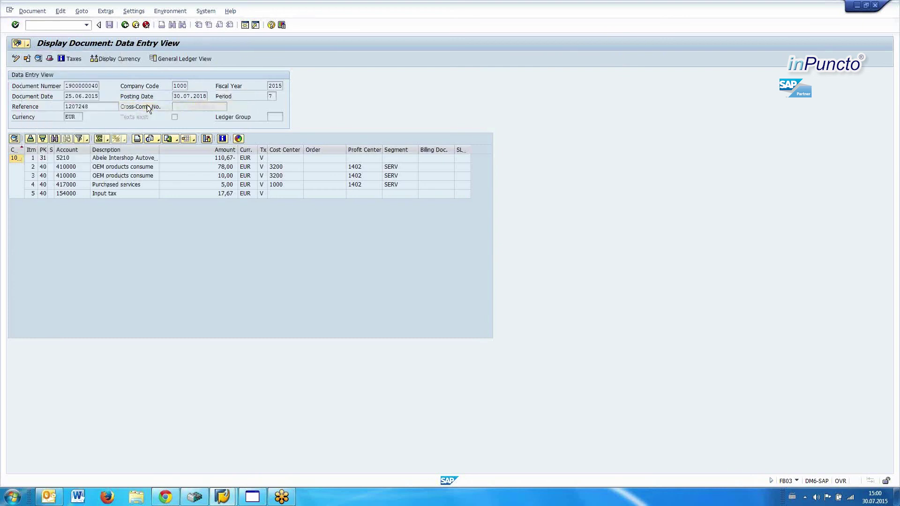